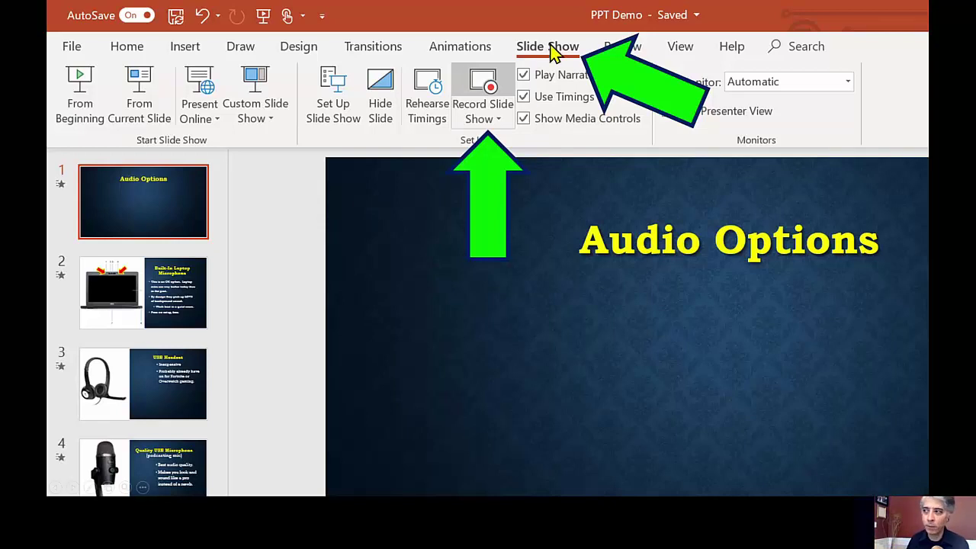
- Open the slide show recording view to record the Audio Options presentation with microphone and camera
left_click(481, 82)
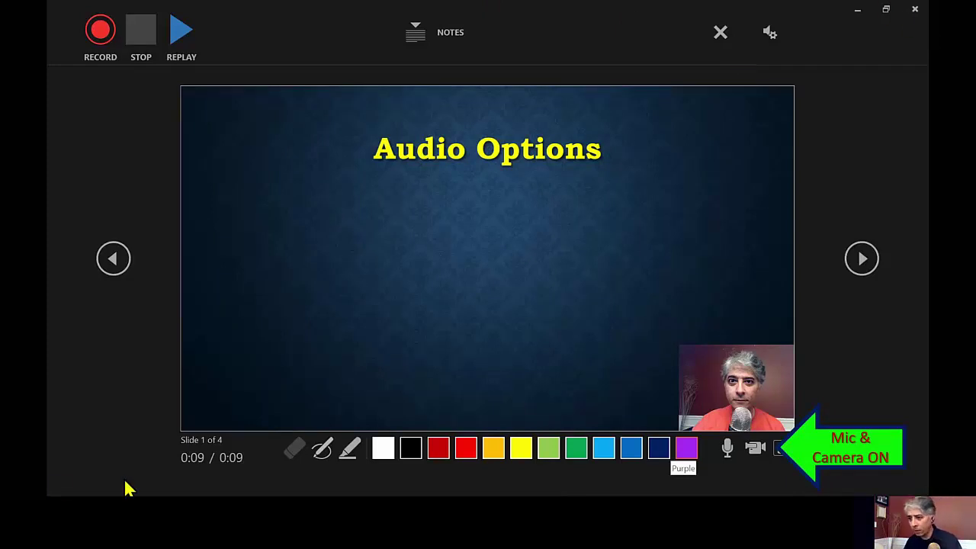
left_click(73, 487)
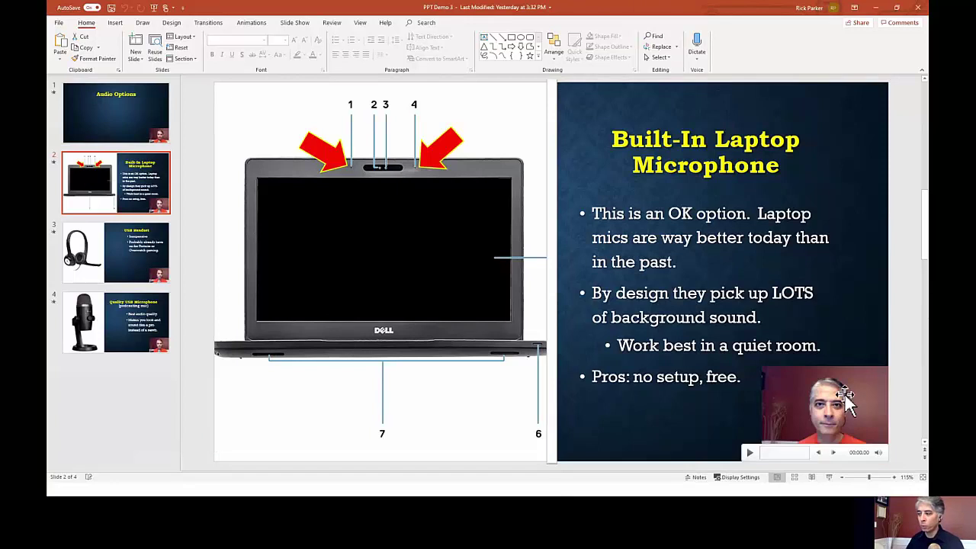
- Set the zoom of the slide editing view to 100%
mouse_move(860, 448)
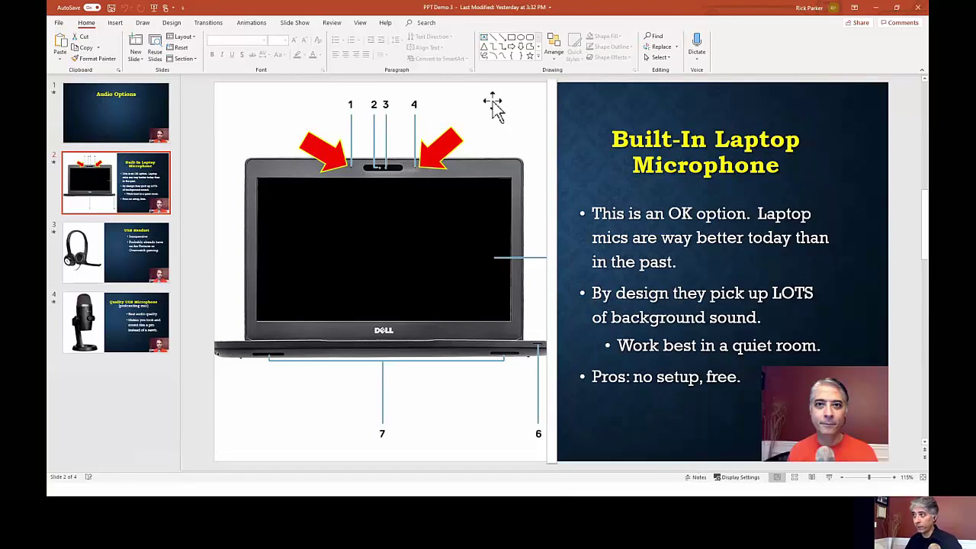
left_click(361, 23)
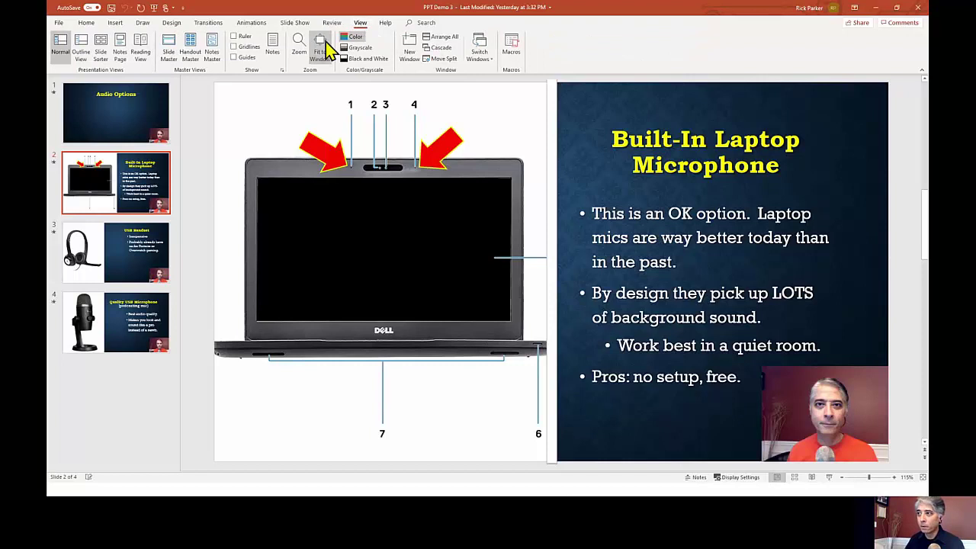
left_click(300, 47)
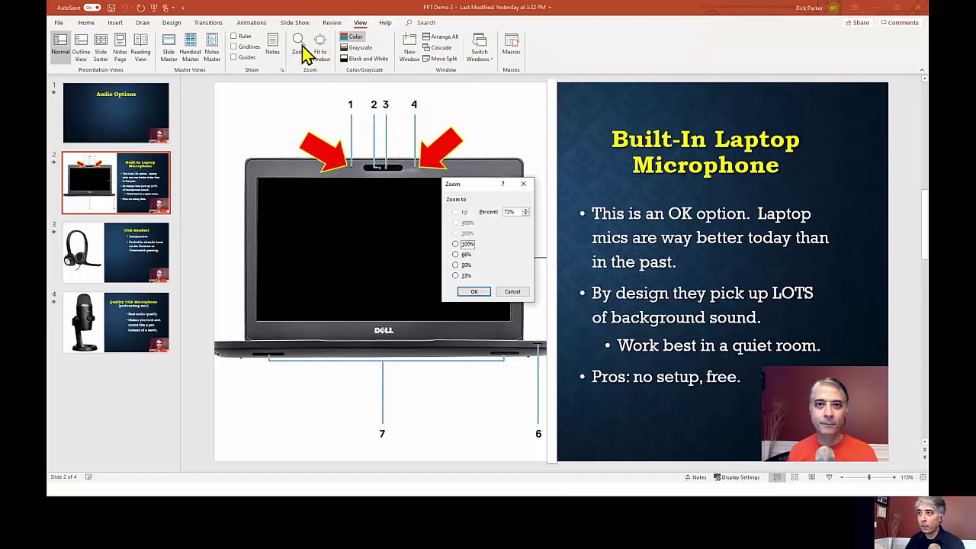
left_click(455, 243)
left_click(474, 293)
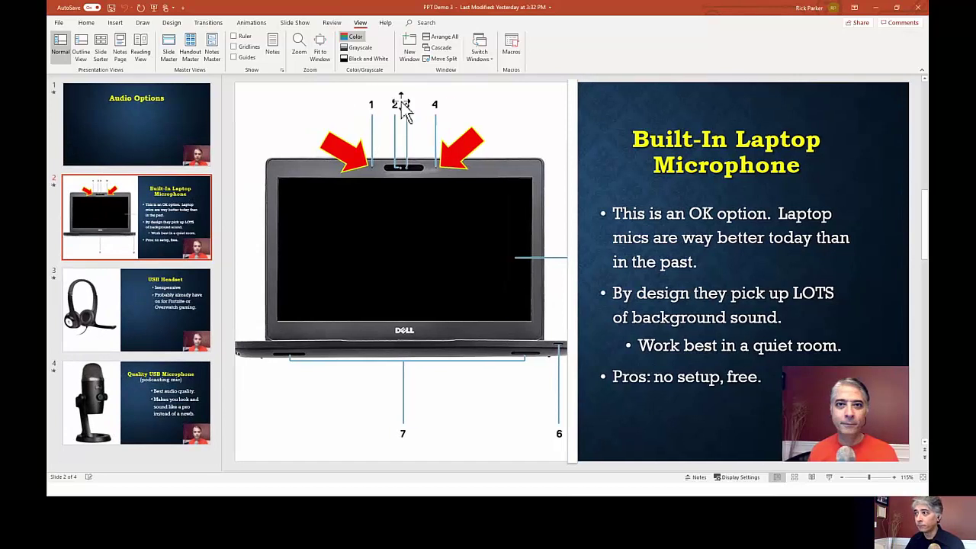
left_click(546, 105)
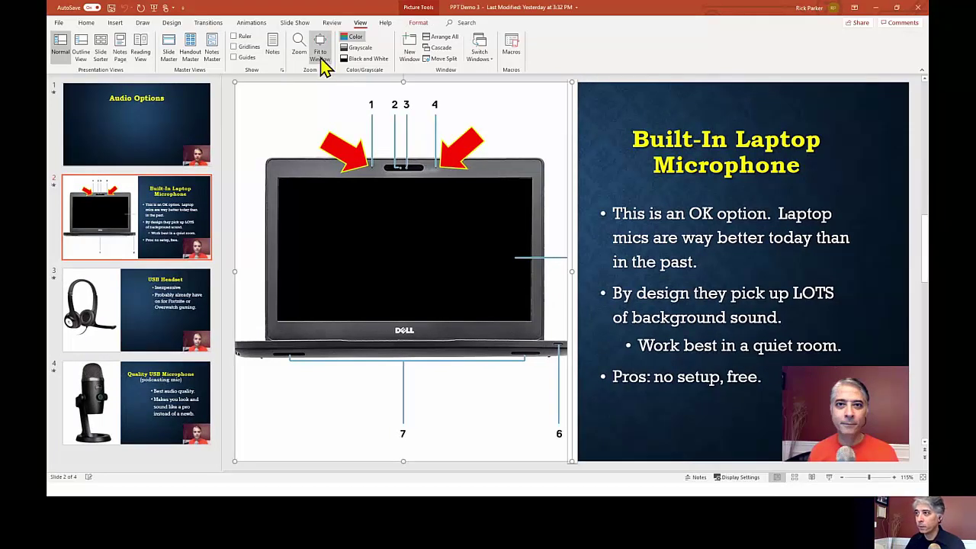
left_click(301, 54)
left_click(455, 244)
left_click(477, 291)
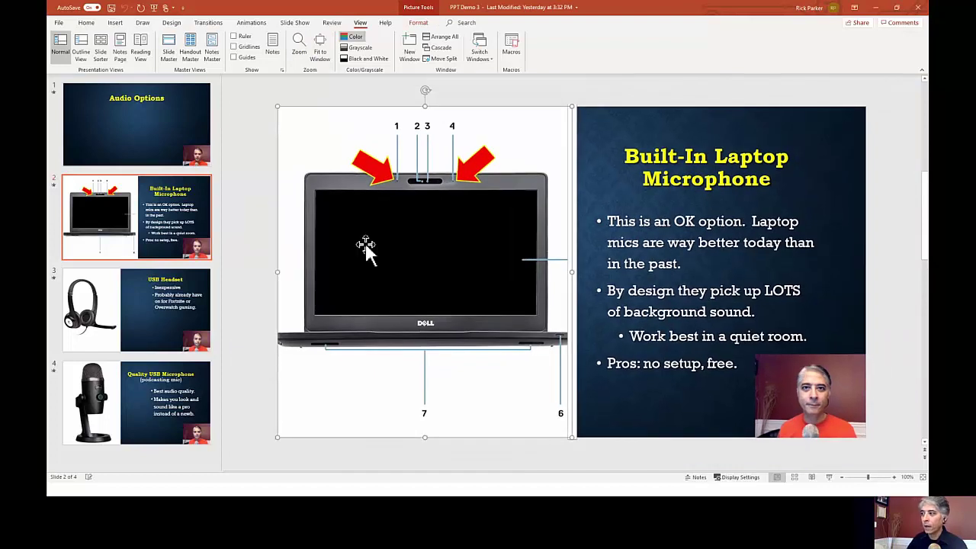
- Move the webcam video on slide 1 completely off the slide, beyond its right edge
left_click(192, 146)
left_click(828, 387)
left_click_drag(828, 387, 763, 305)
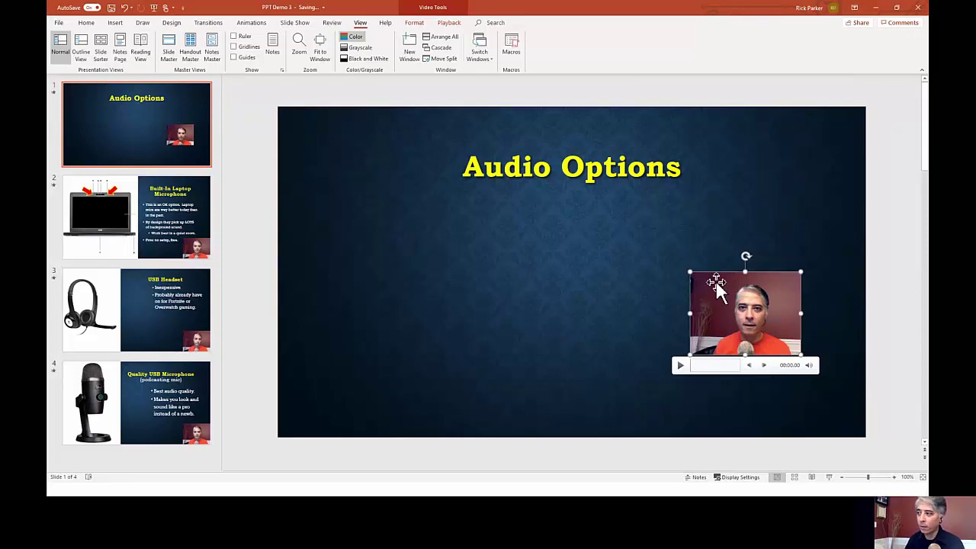
left_click_drag(716, 282, 920, 296)
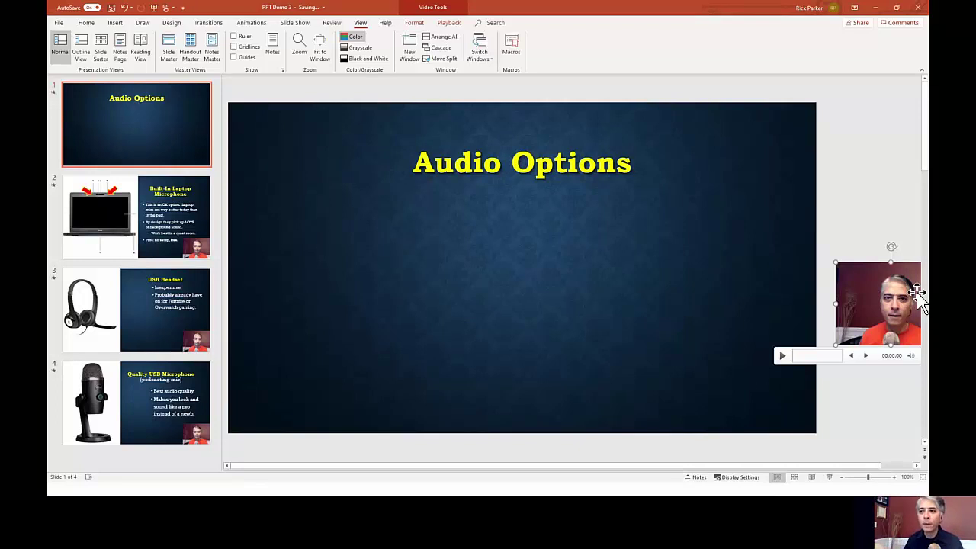
- Move the webcam video on slide 2 onto the pictured laptop's screen and enlarge it to the screen's height
left_click(204, 232)
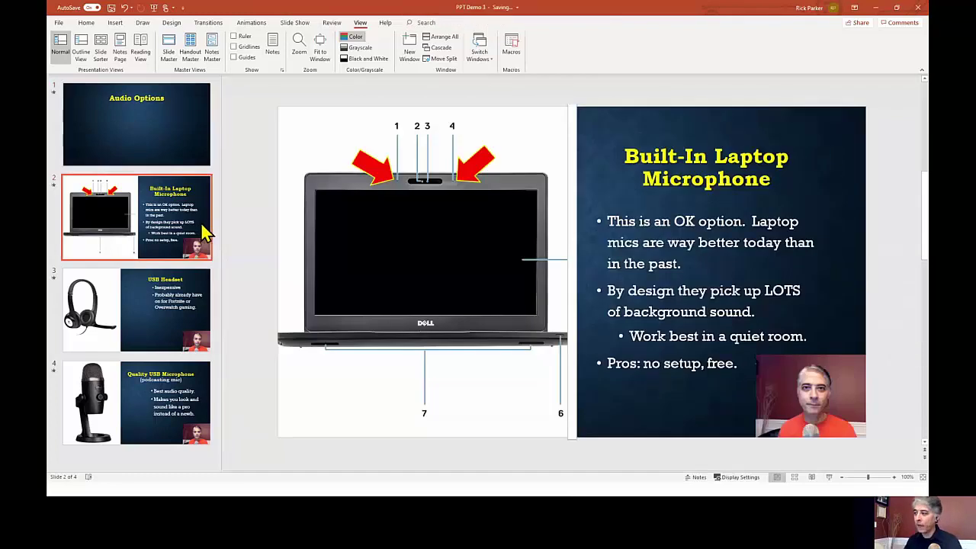
left_click_drag(788, 369, 724, 329)
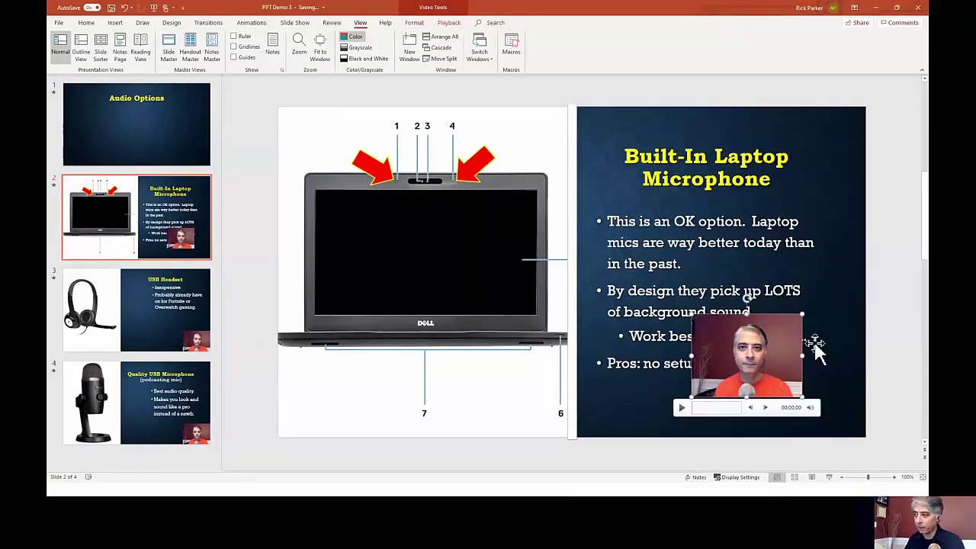
left_click_drag(750, 360, 404, 242)
mouse_move(442, 283)
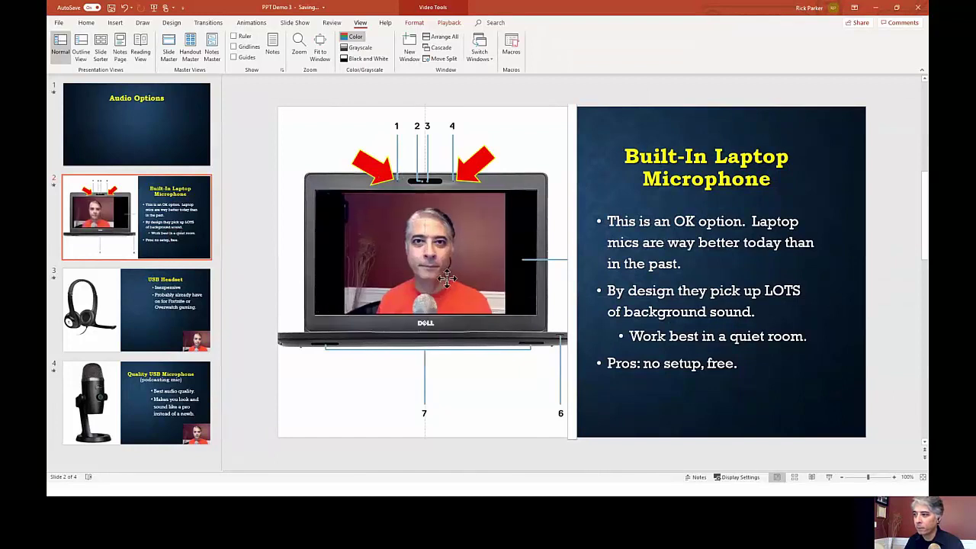
left_click(448, 276)
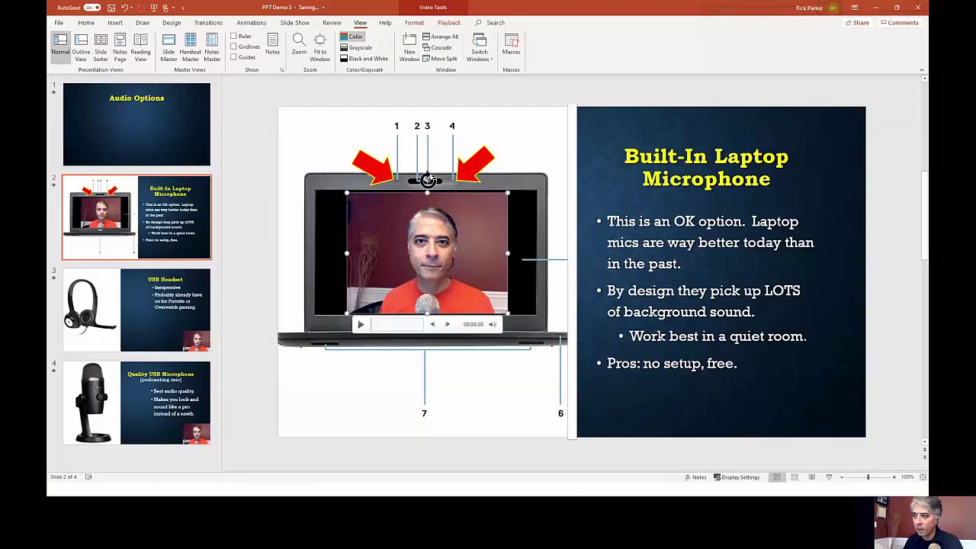
left_click_drag(428, 180, 430, 186)
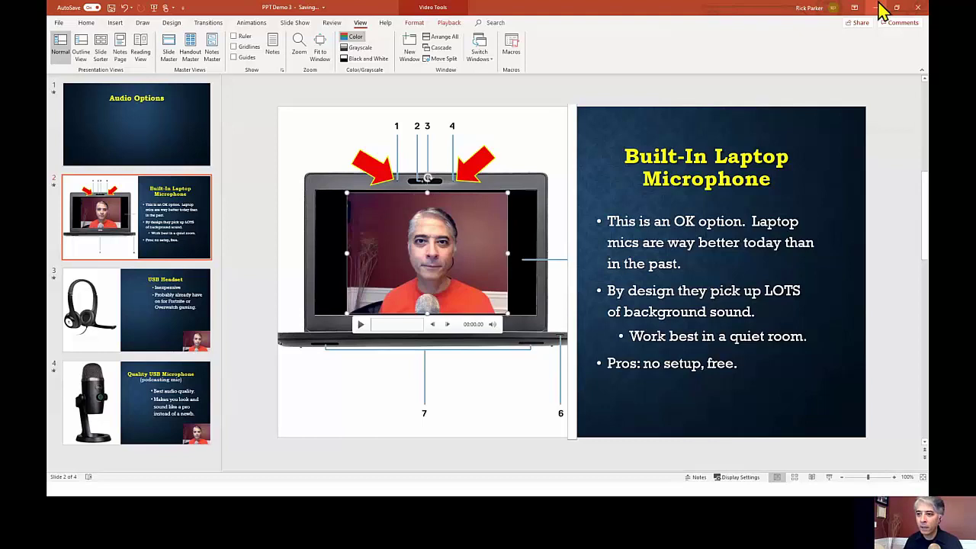
- On slide 3, enlarge the webcam video to about 3.09" by 4.12" and place it between the headset and the text
left_click(138, 336)
left_click_drag(853, 426, 615, 337)
mouse_move(526, 277)
left_mouse_down()
mouse_move(541, 275)
mouse_move(524, 267)
left_mouse_up()
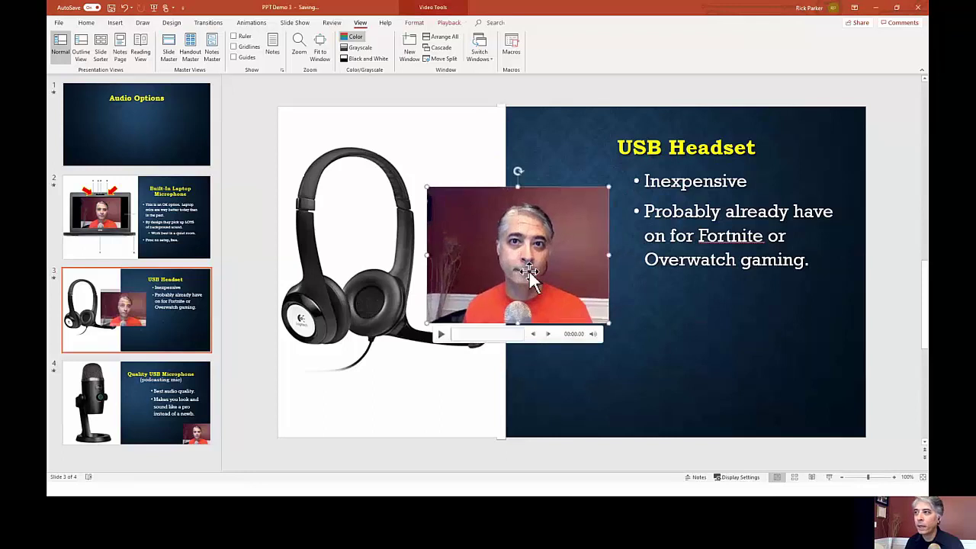
- Apply the soft-edged oval style from the Moderate video styles to slide 3's webcam video
left_click(415, 24)
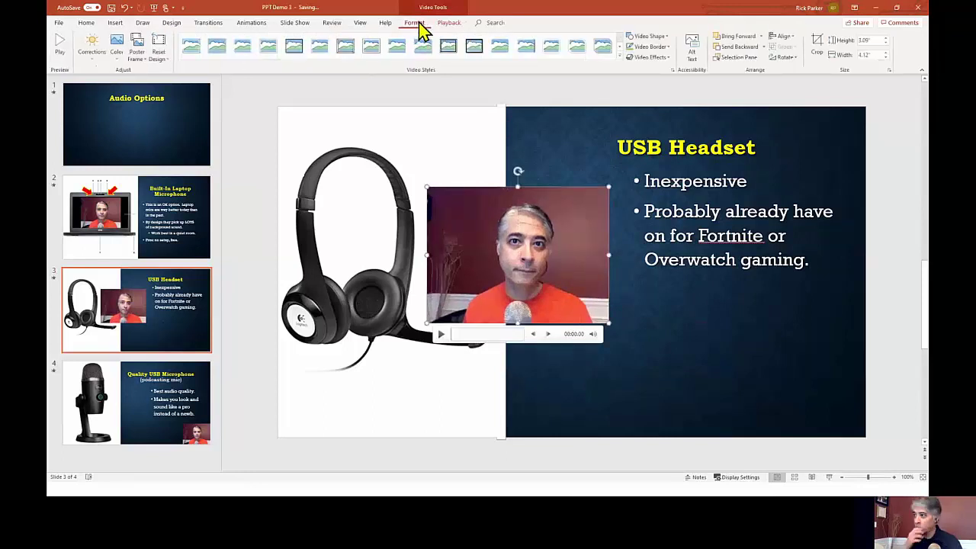
left_click(618, 59)
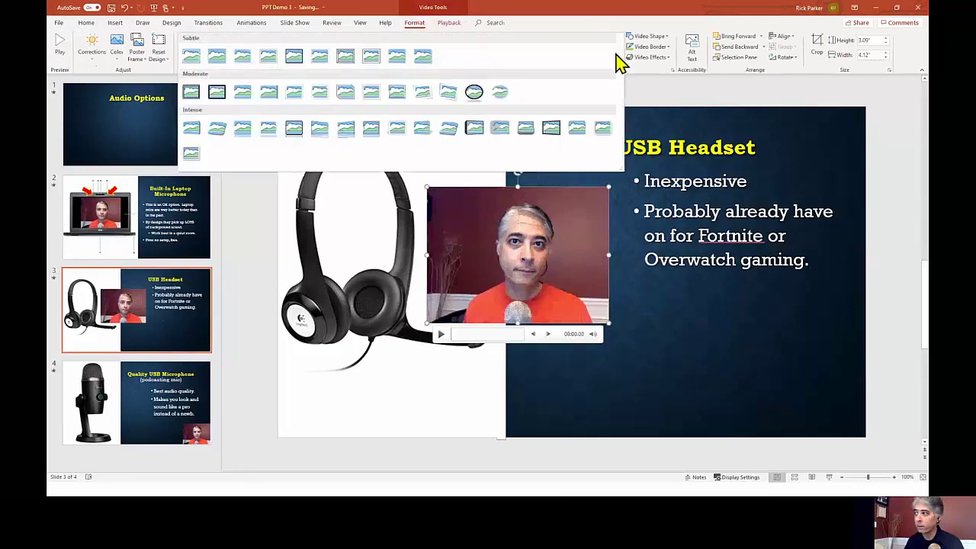
left_click(496, 97)
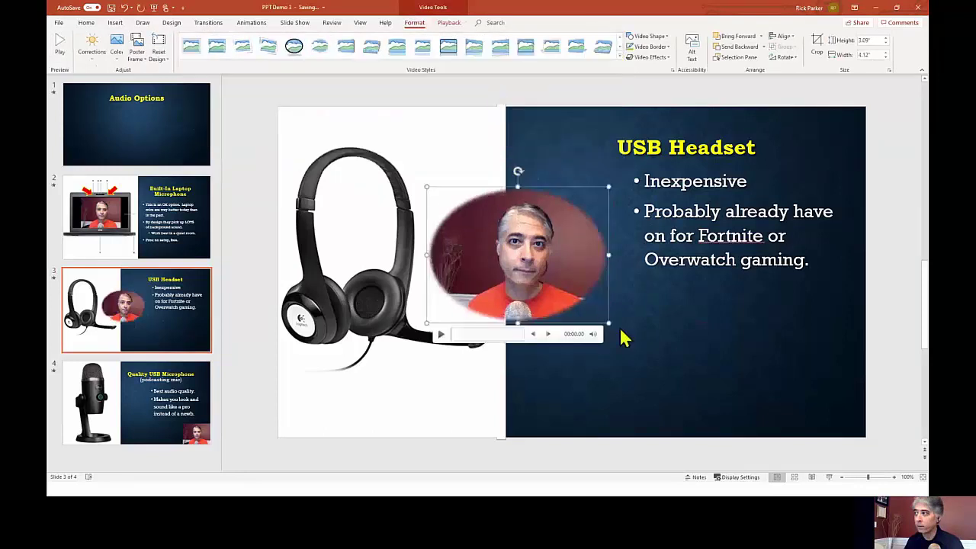
- Resize the oval webcam video to about 3.68" by 4.91" and reposition it beside the headset, clear of the bullet text
left_click_drag(609, 324, 681, 376)
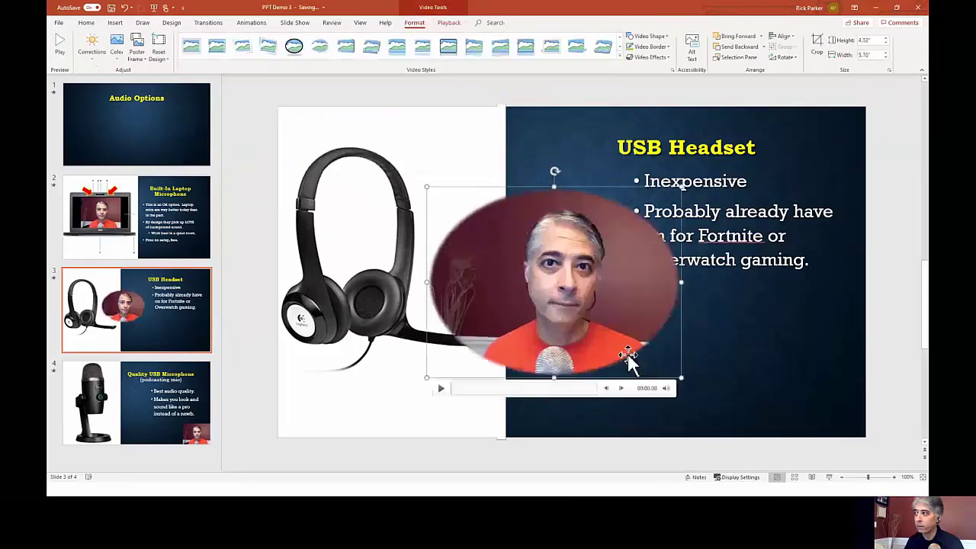
left_click_drag(627, 358, 572, 283)
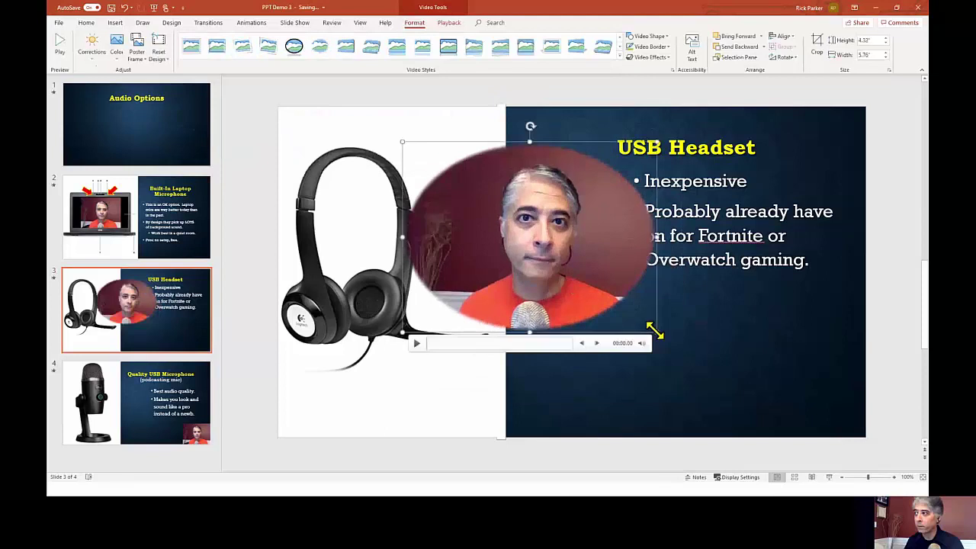
left_click_drag(649, 331, 619, 303)
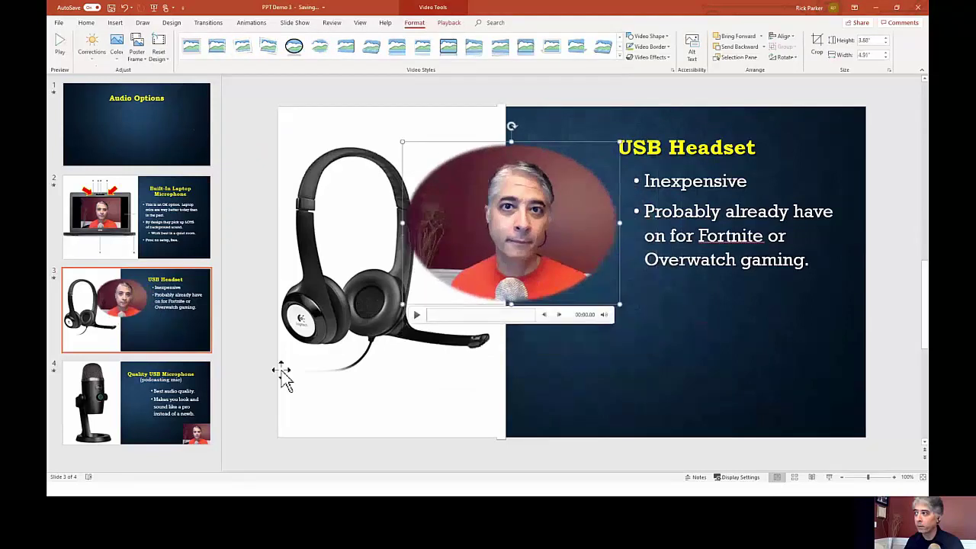
left_click_drag(487, 252, 494, 252)
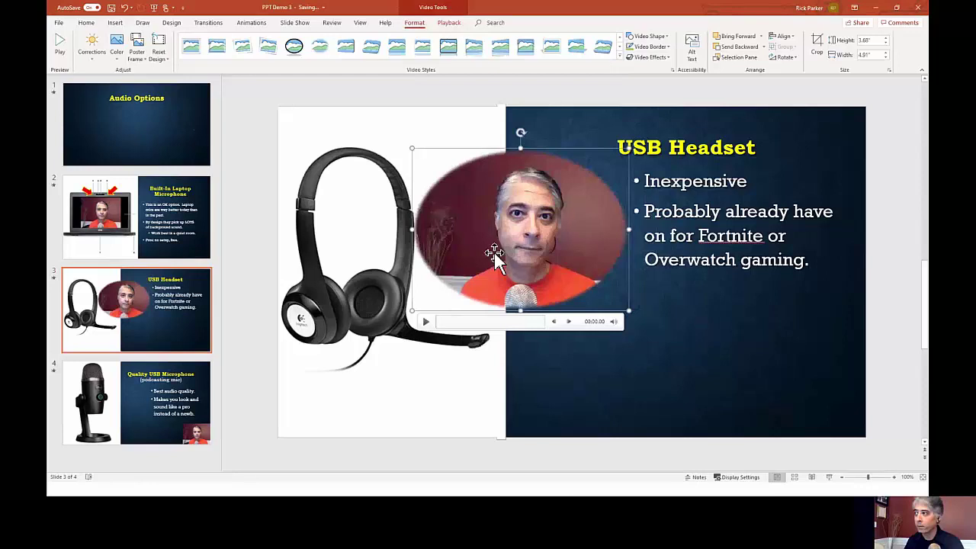
left_click(179, 328)
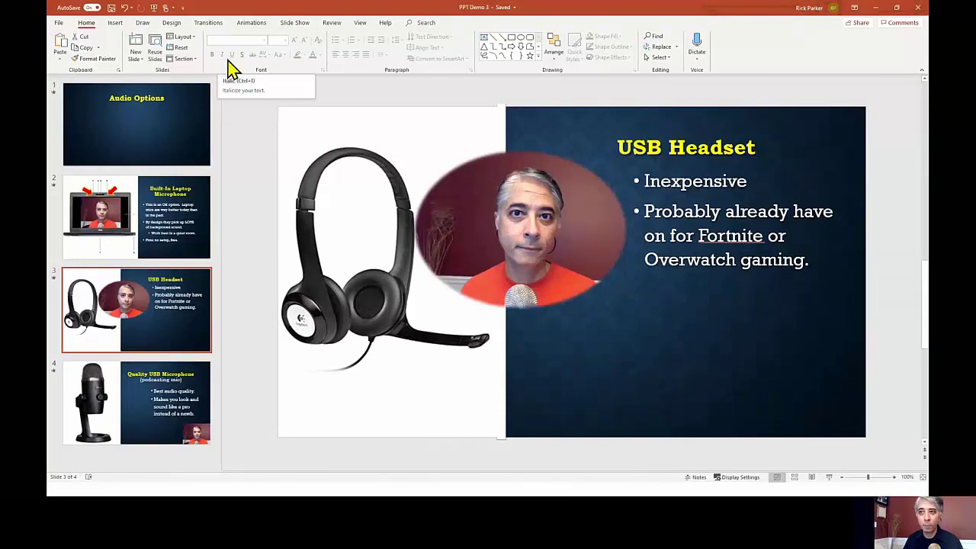
- Set up a video export of the presentation at Full HD (1080p) quality
left_click(59, 24)
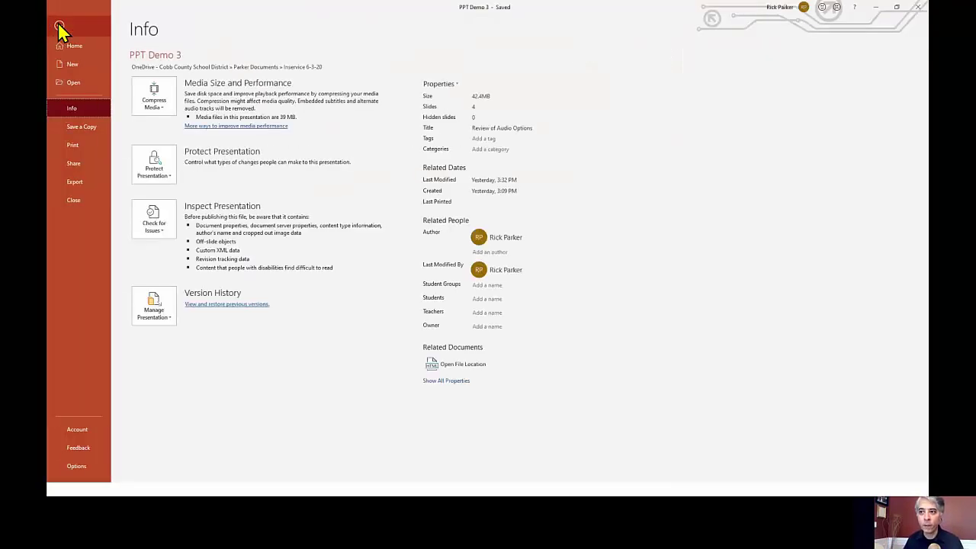
left_click(75, 185)
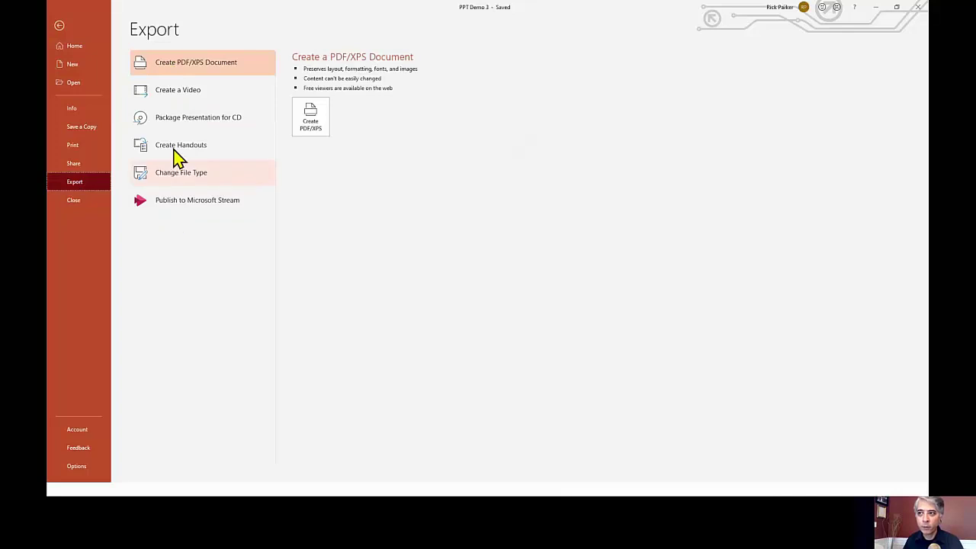
left_click(178, 91)
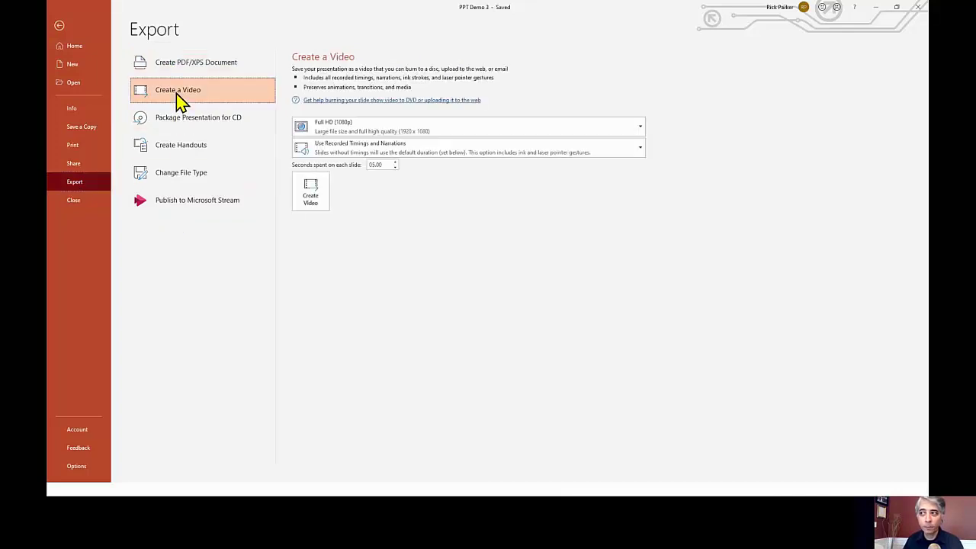
left_click(378, 132)
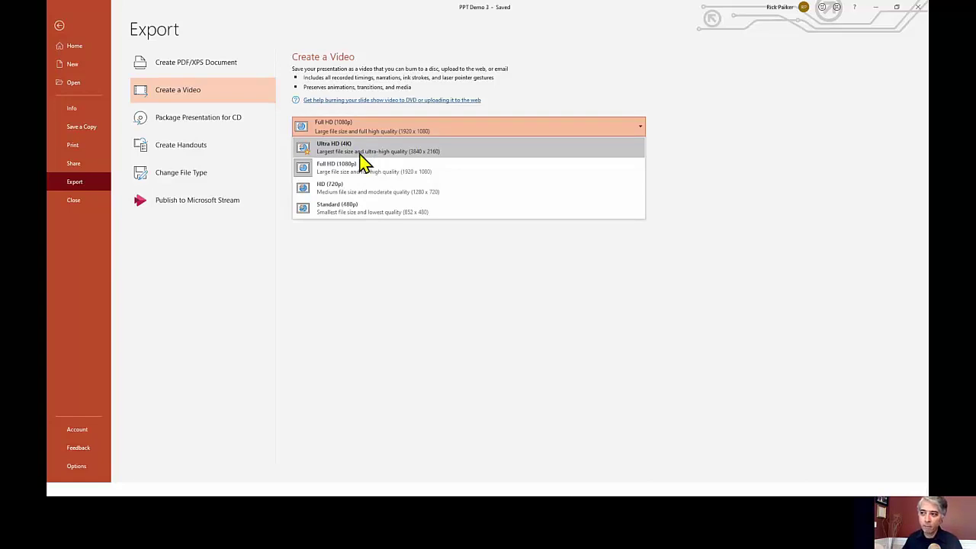
left_click(363, 171)
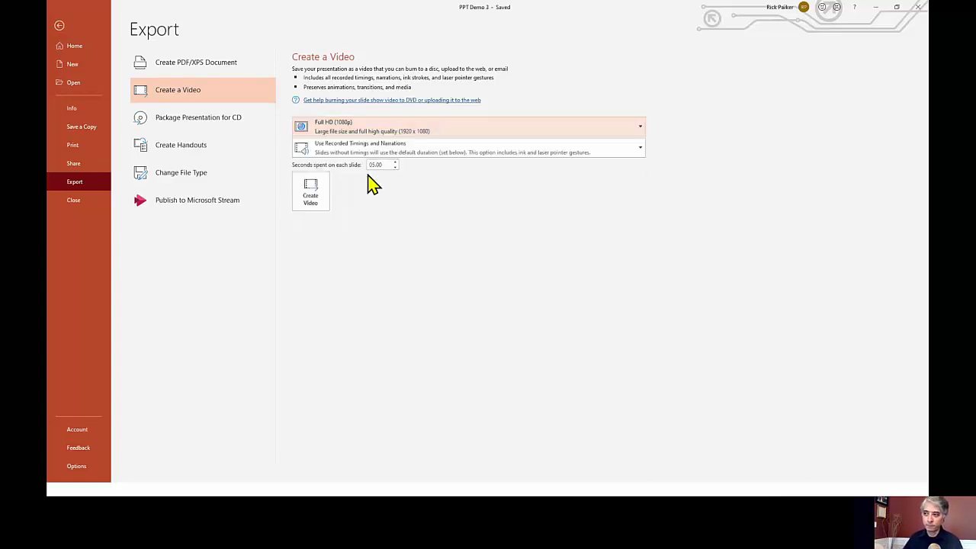
- Create the MPEG-4 video and save it to the Desktop as PPT Demo Video
left_click(315, 194)
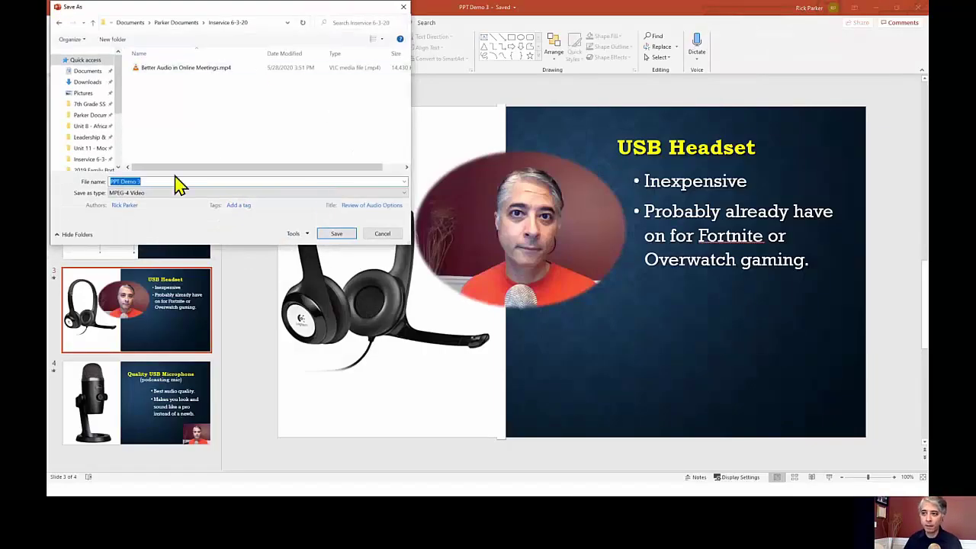
left_click(177, 181)
key("BackSpace")
type("Video")
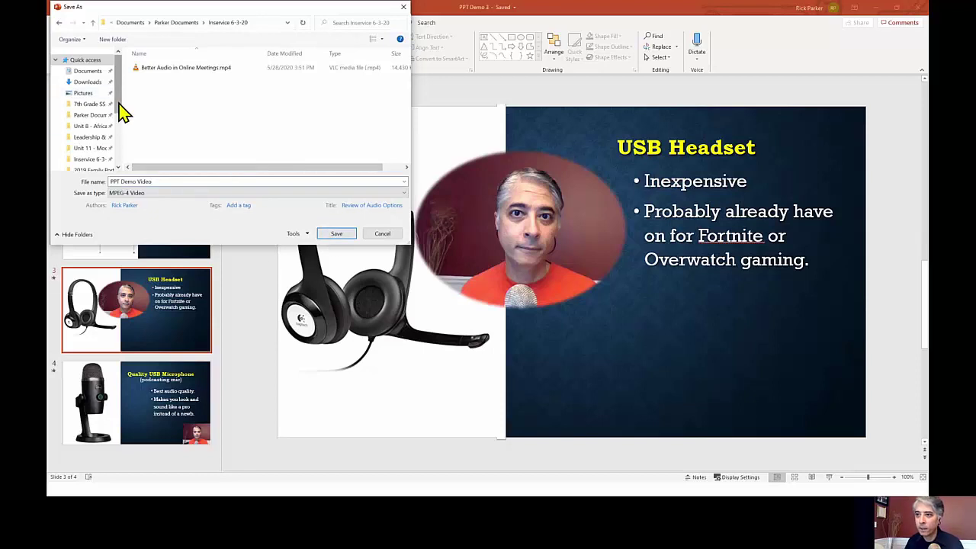
scroll(117, 139, "down", 3)
left_click(86, 88)
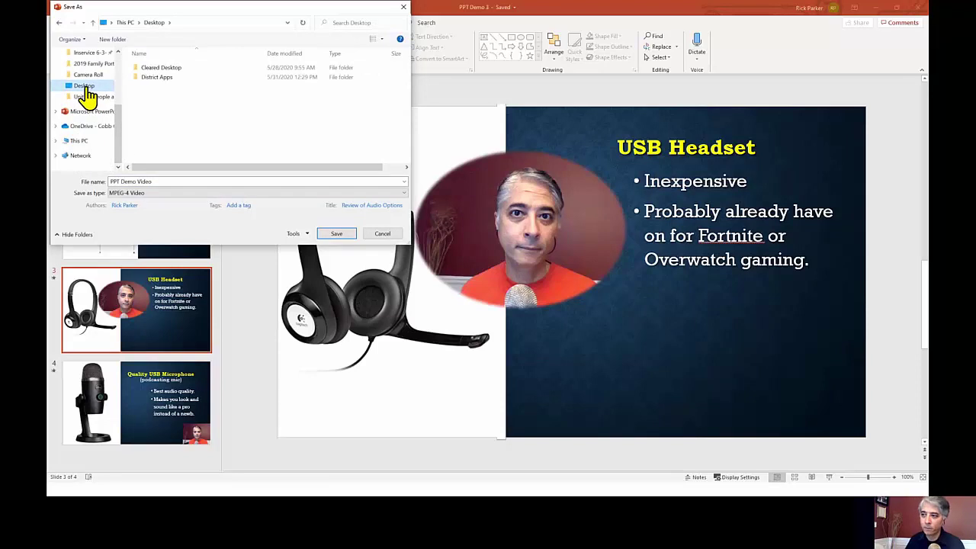
left_click(337, 235)
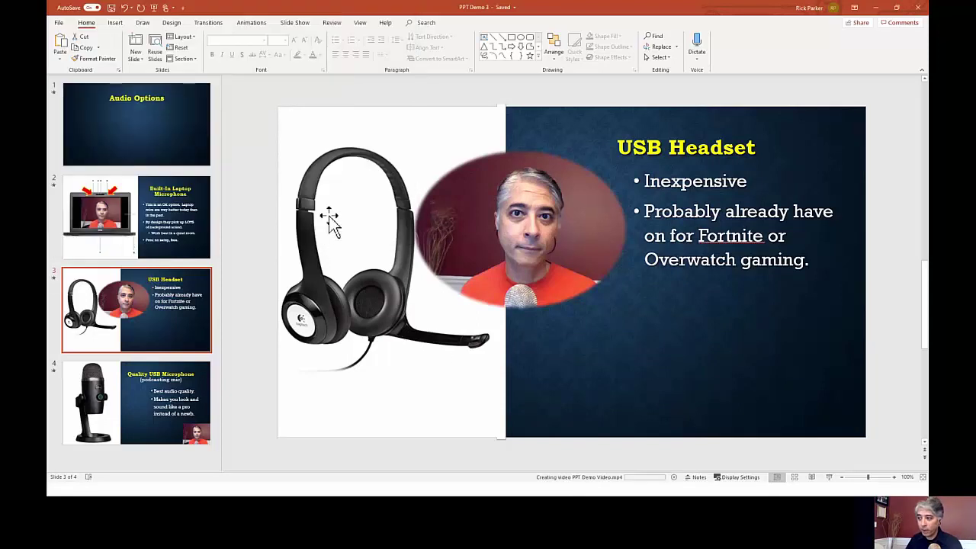